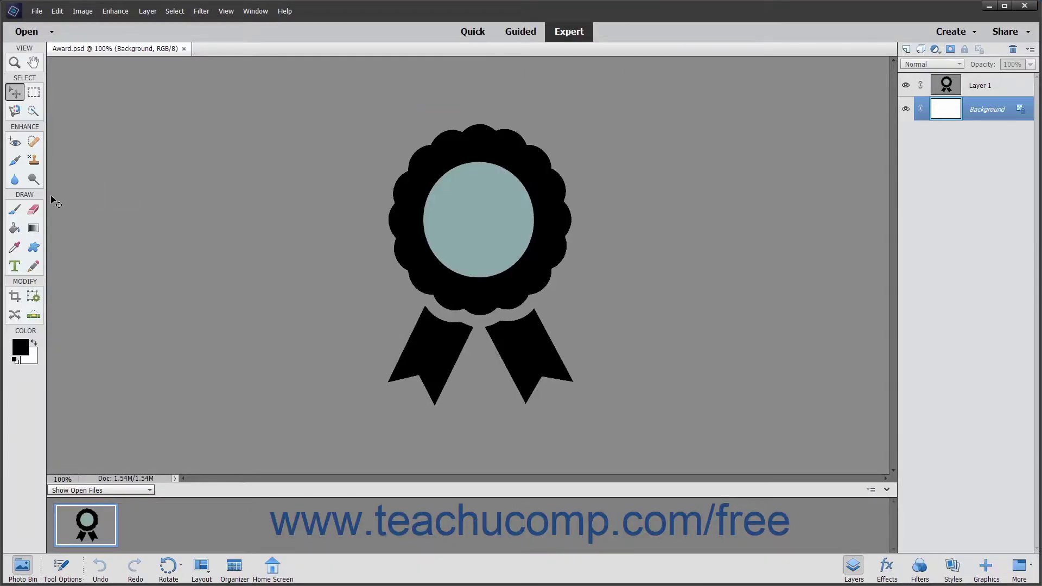
# - Activate the Brush tool, showing its 43 px size and 25% opacity options
pyautogui.click(16, 209)
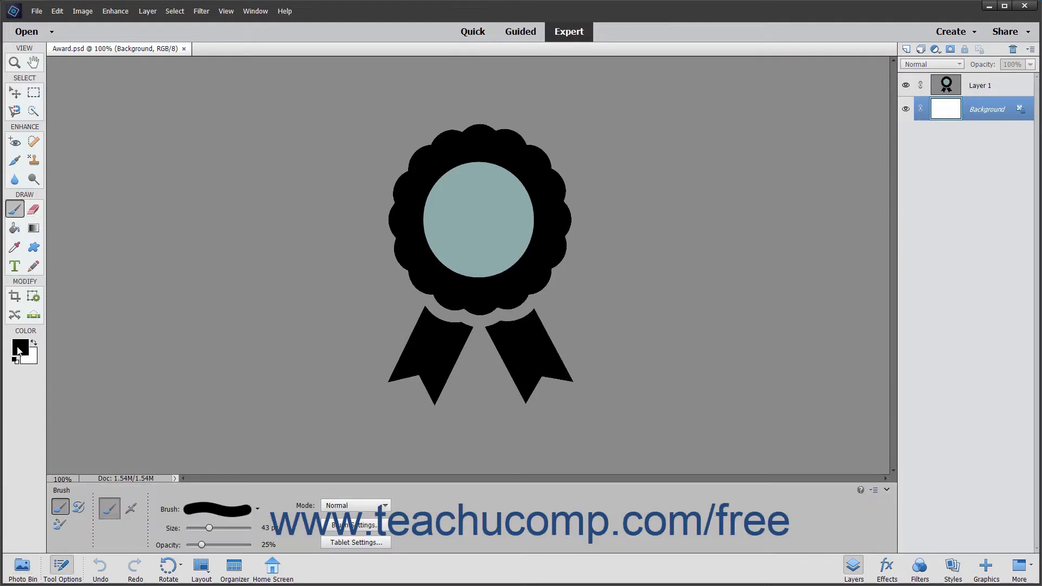
# - Set the foreground colour to red #D73333 in the Color Picker
pyautogui.click(18, 349)
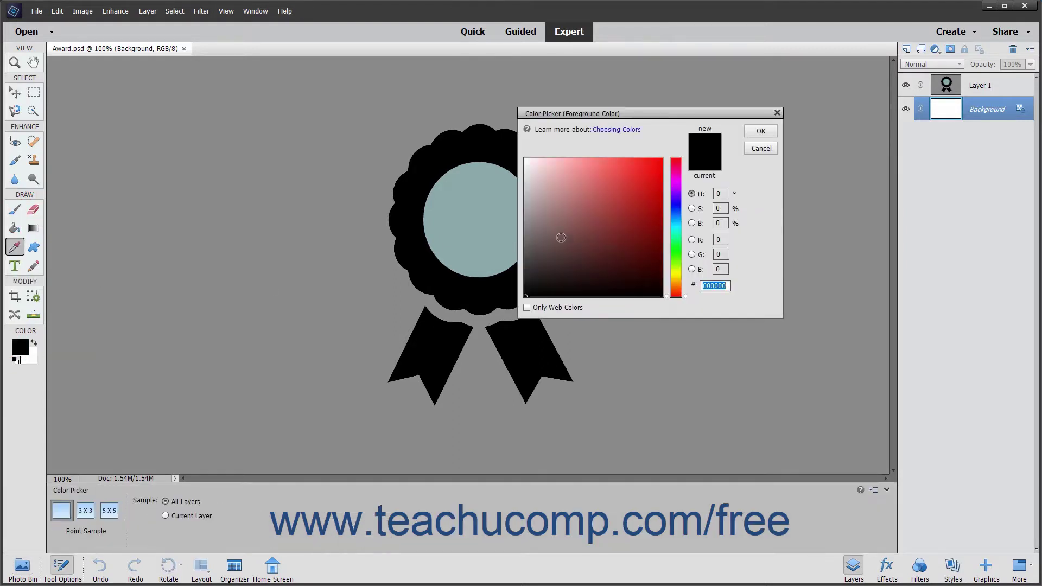
pyautogui.click(630, 180)
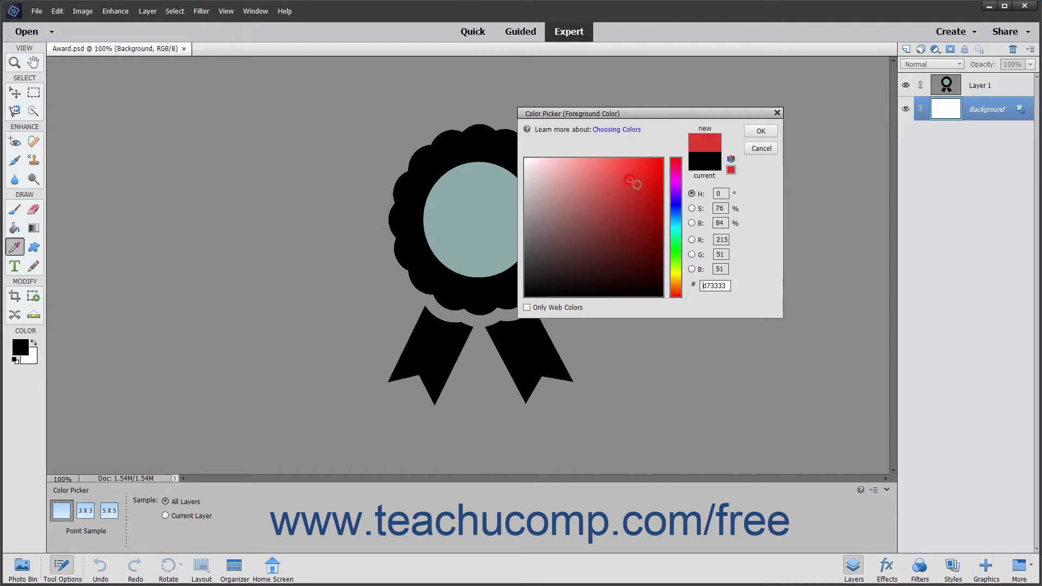
pyautogui.click(758, 133)
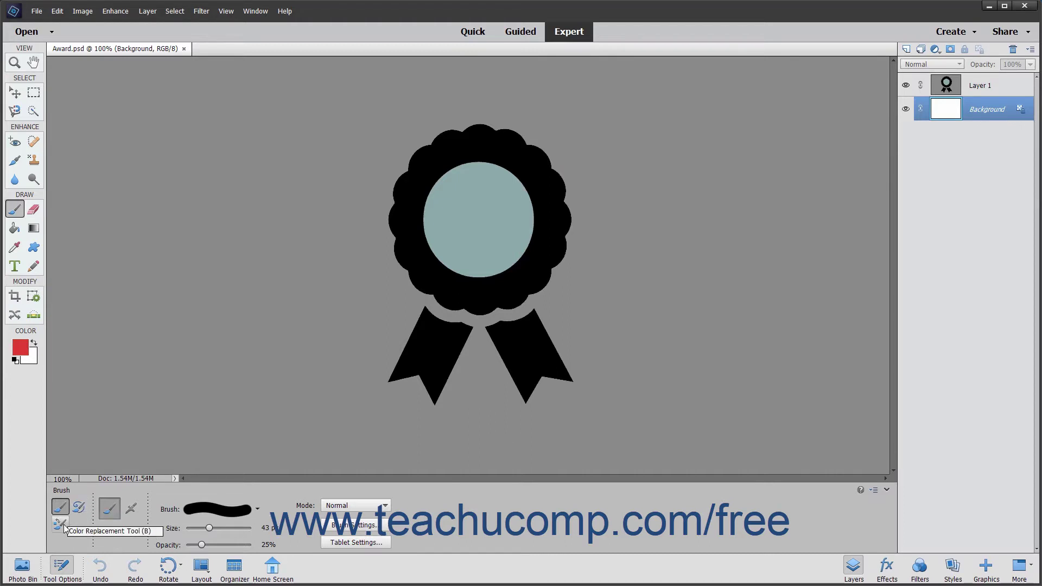
# - With the Brush tool in normal Brush mode, target Layer 1 holding the award ribbon
pyautogui.click(21, 210)
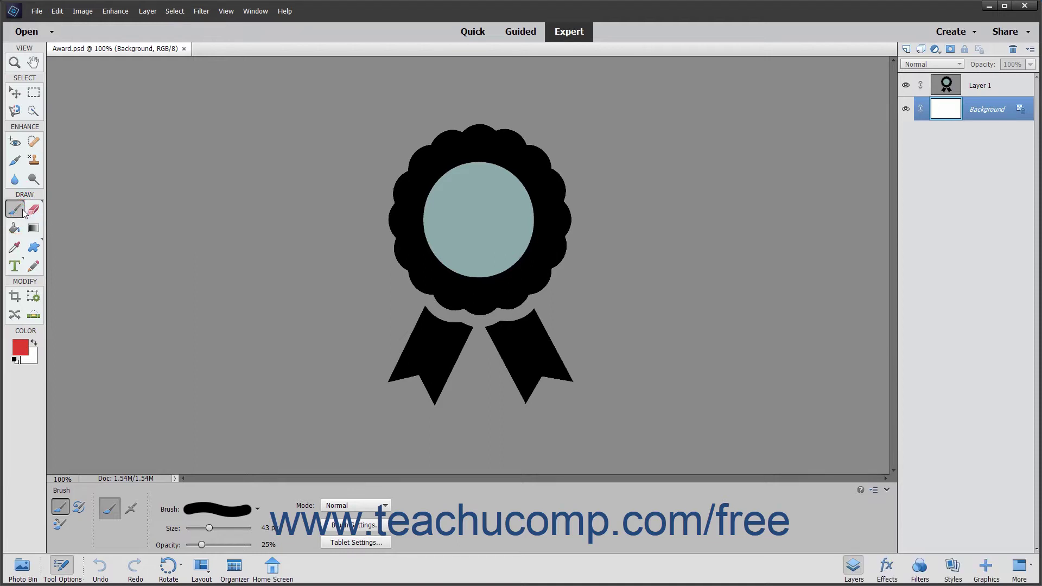
pyautogui.click(60, 509)
pyautogui.click(1001, 91)
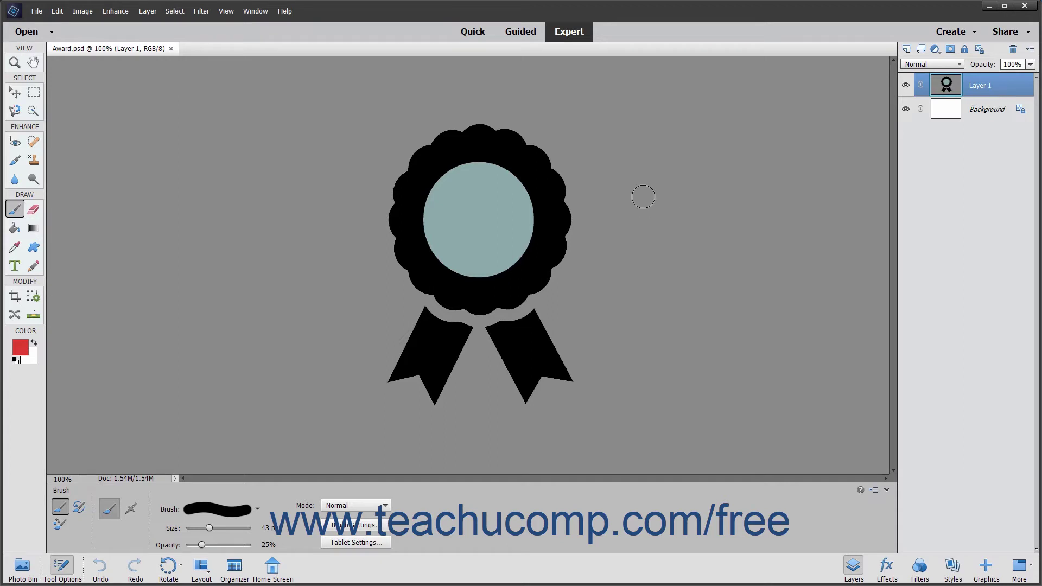
pyautogui.click(619, 156)
pyautogui.moveTo(626, 172)
pyautogui.mouseDown()
pyautogui.moveTo(607, 211)
pyautogui.moveTo(639, 241)
pyautogui.moveTo(644, 268)
pyautogui.moveTo(611, 310)
pyautogui.mouseUp()
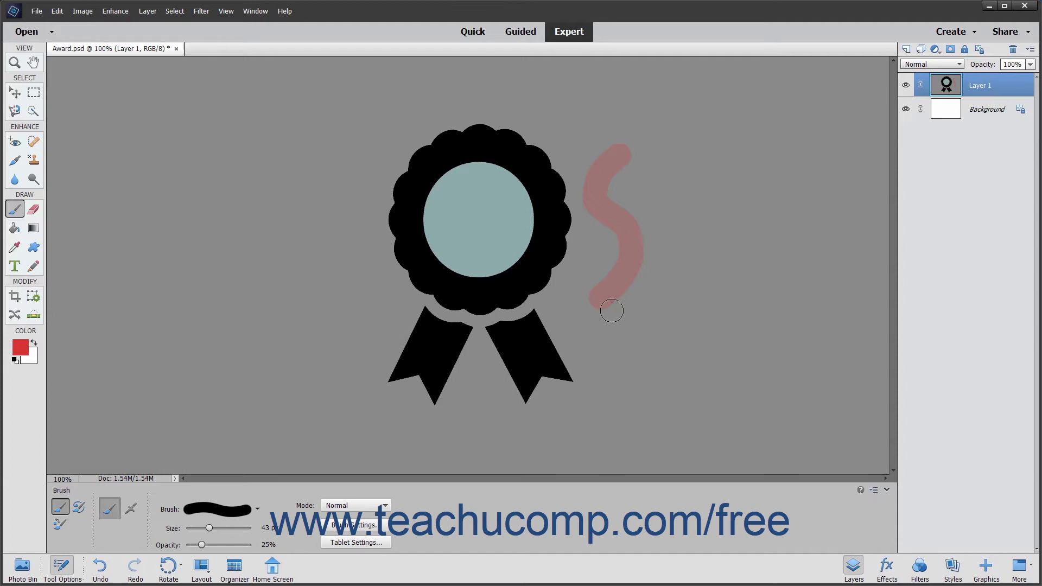
pyautogui.click(251, 11)
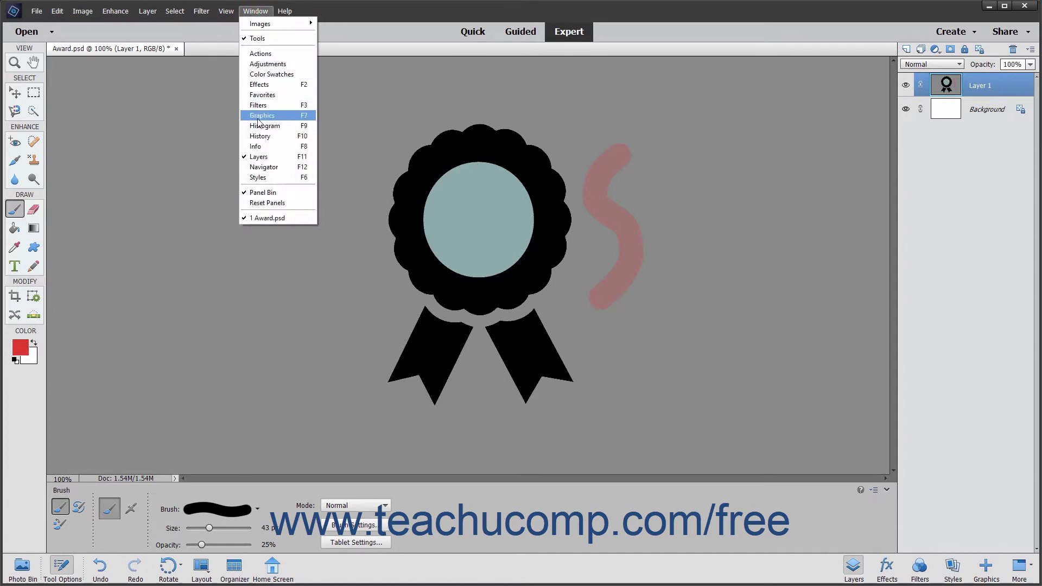
pyautogui.click(259, 136)
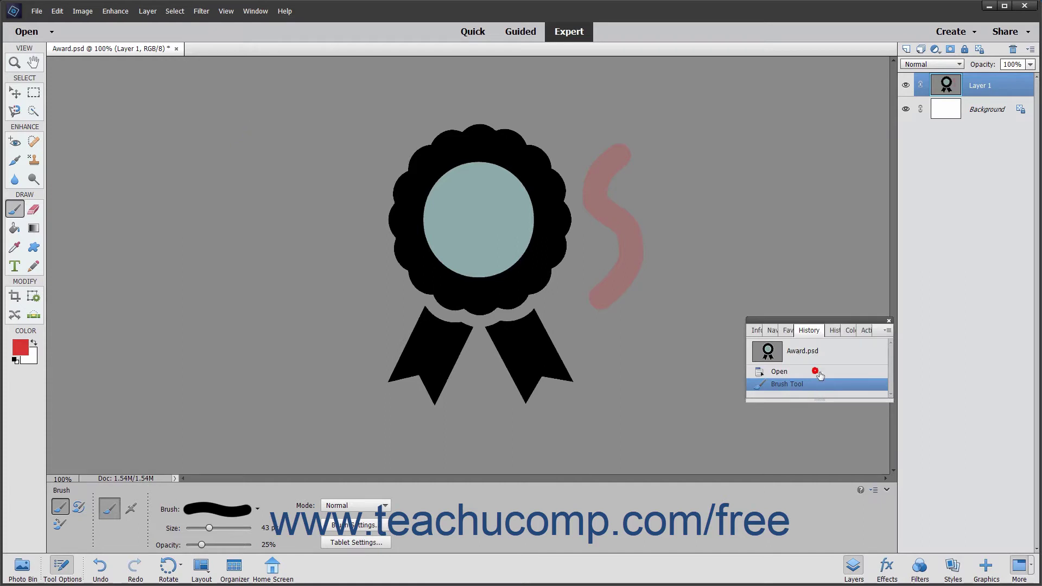
pyautogui.click(817, 373)
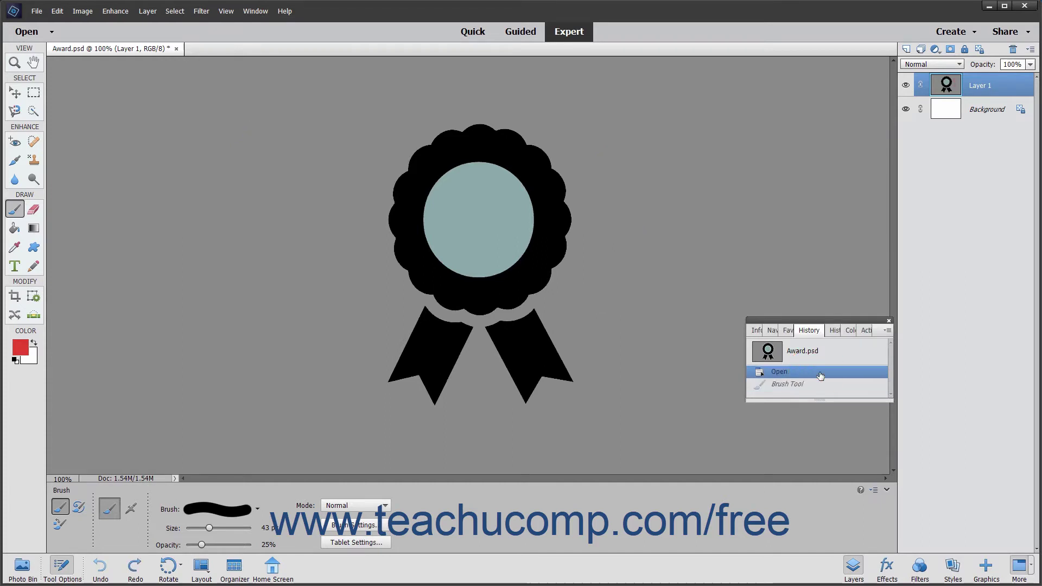
pyautogui.click(888, 321)
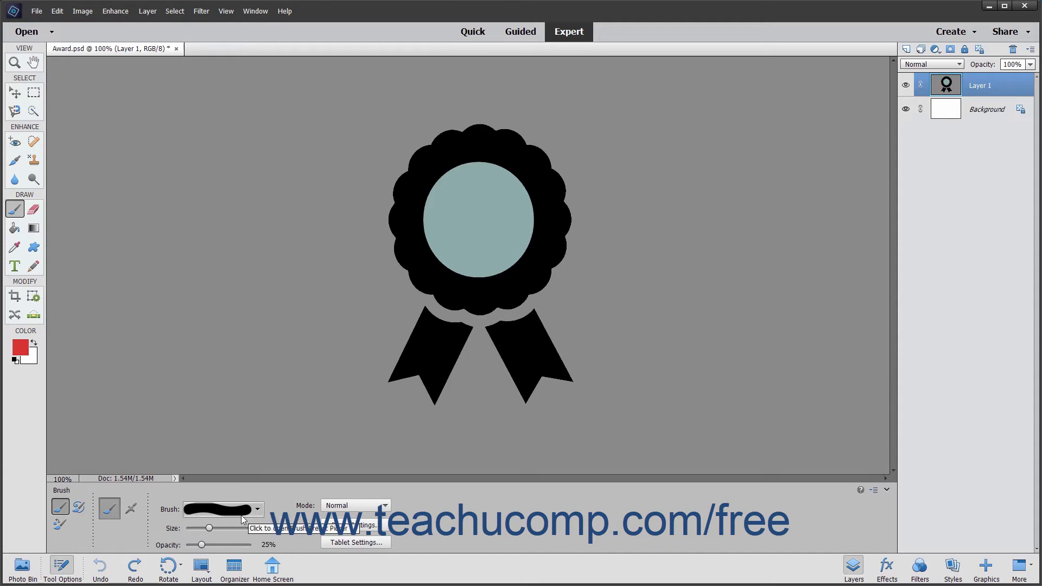
# - Load the 29 px scattered star tip from the Brush Preset Picker, replacing the 43 px round tip
pyautogui.click(241, 517)
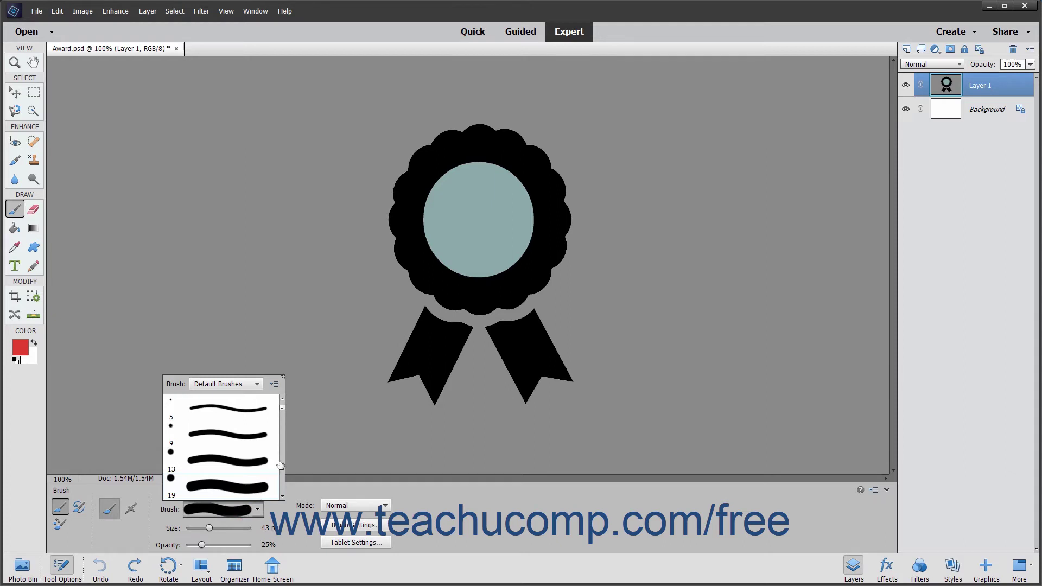
pyautogui.moveTo(282, 406); pyautogui.dragTo(282, 474)
pyautogui.doubleClick(223, 456)
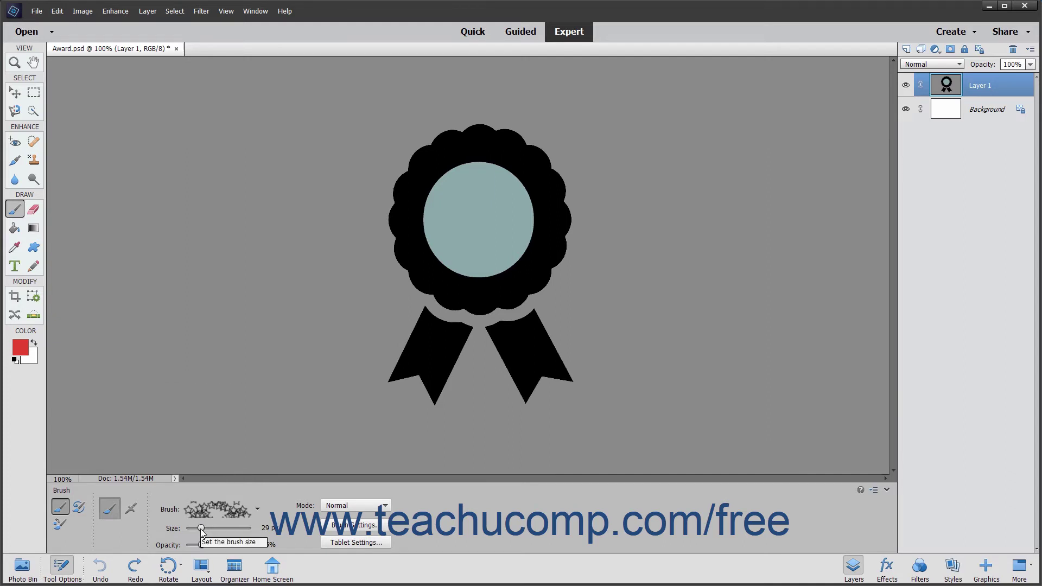
# - Increase the star brush size from 29 px to 37 px
pyautogui.moveTo(201, 530); pyautogui.dragTo(207, 533)
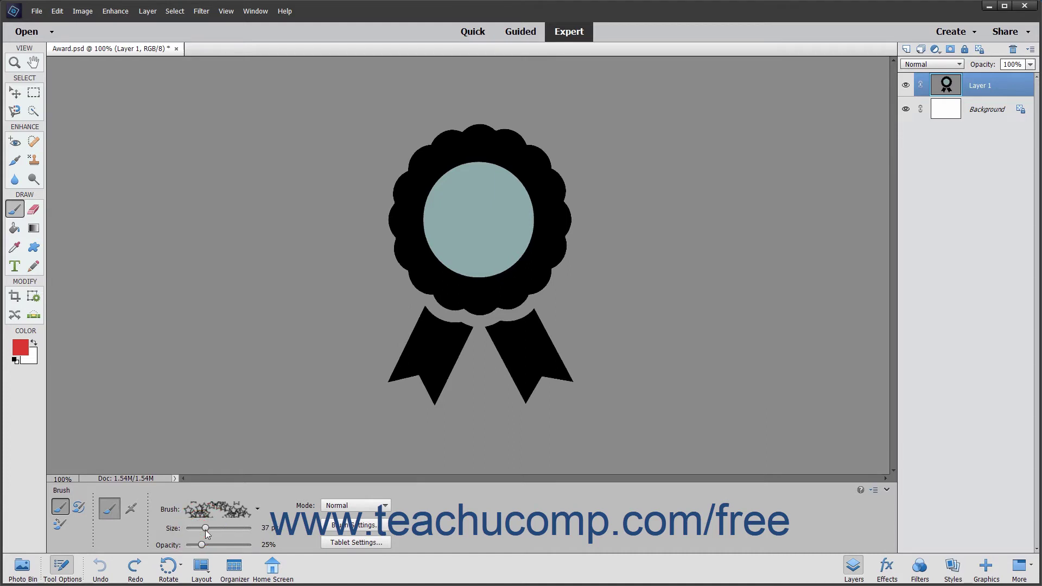
pyautogui.click(271, 530)
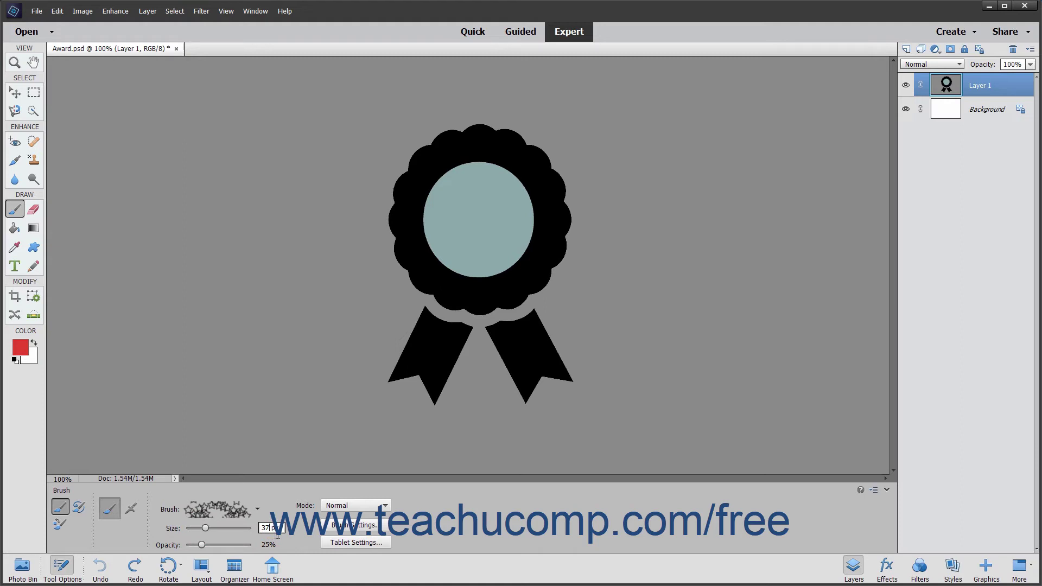
# - Keep Normal blend mode and raise brush opacity from 25% to 100%
pyautogui.click(345, 508)
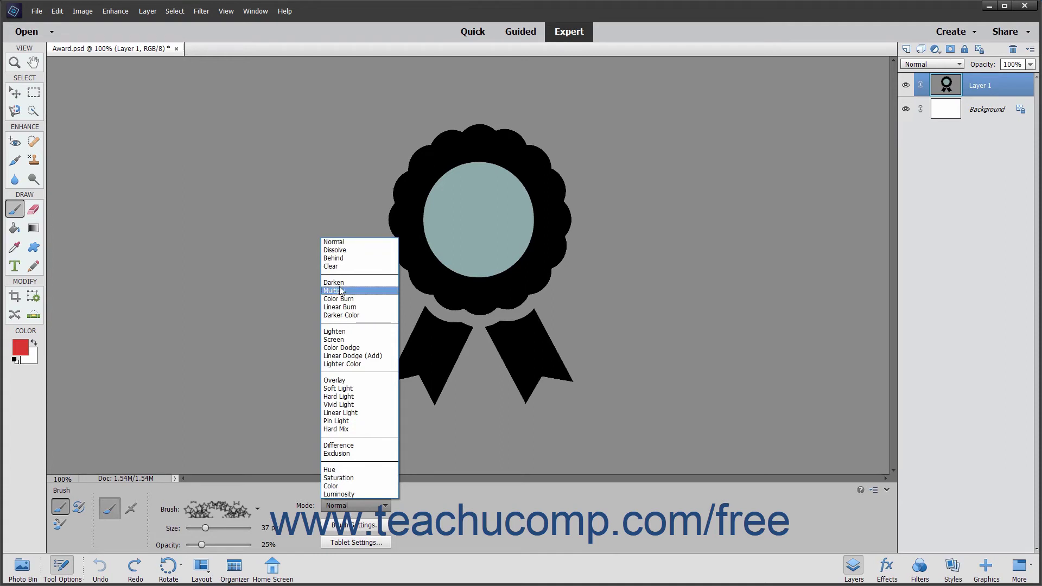
pyautogui.click(347, 245)
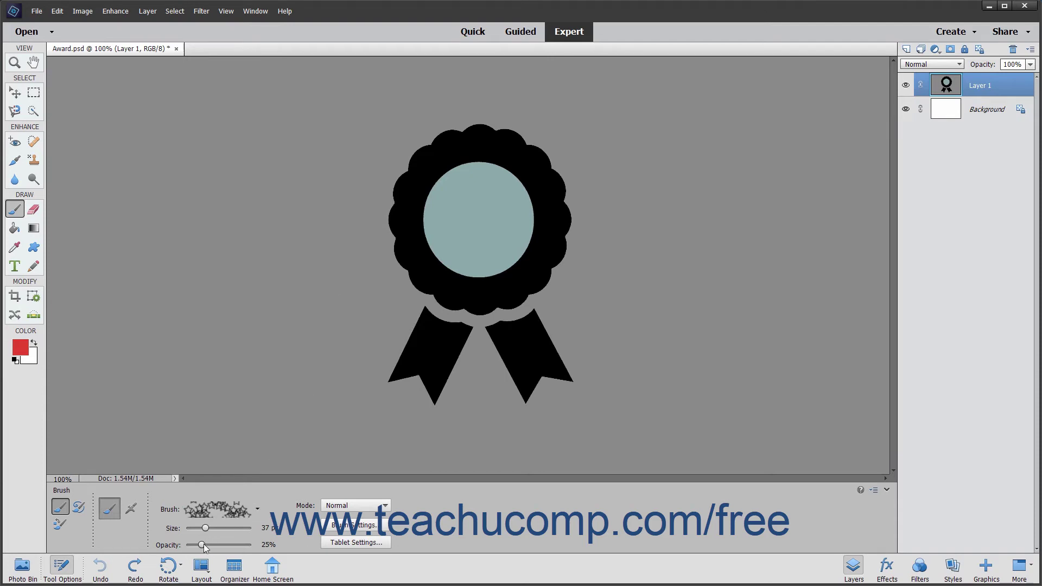
pyautogui.moveTo(202, 545); pyautogui.dragTo(242, 547)
pyautogui.click(135, 507)
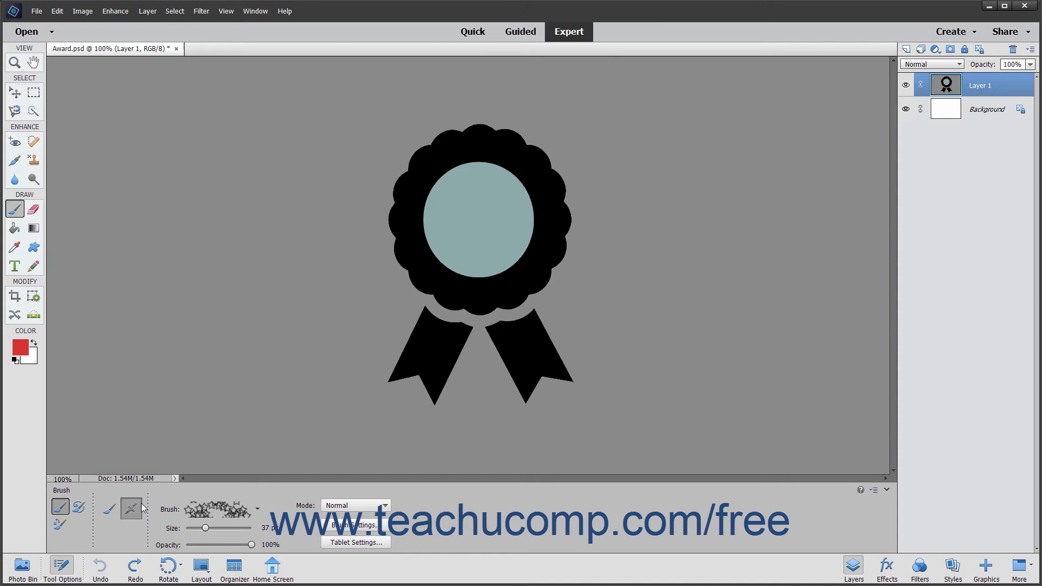
pyautogui.click(107, 512)
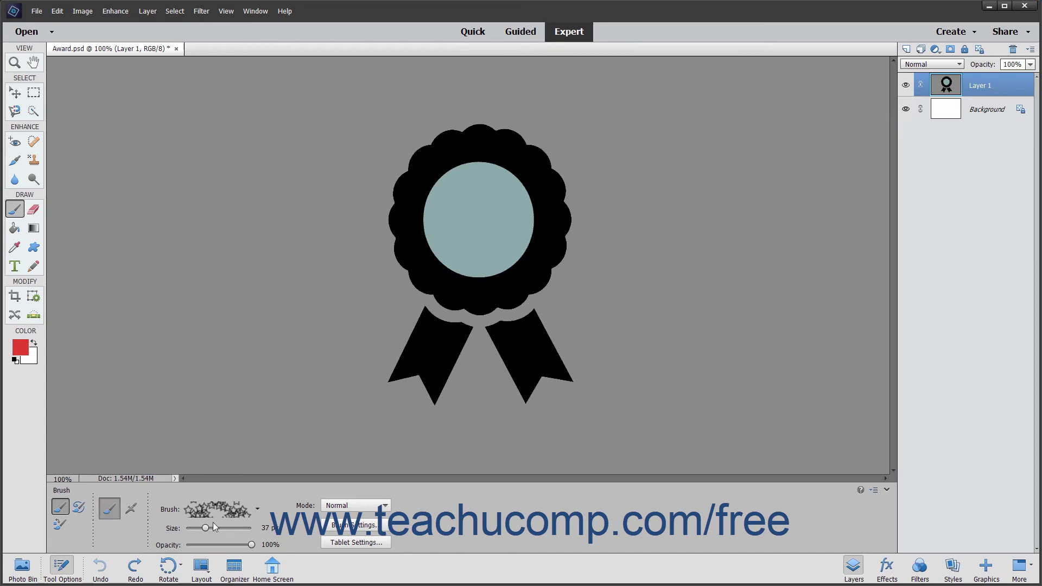
# - Turn off the Opacity option in Tablet Settings so pen pressure doesn't control opacity
pyautogui.click(335, 543)
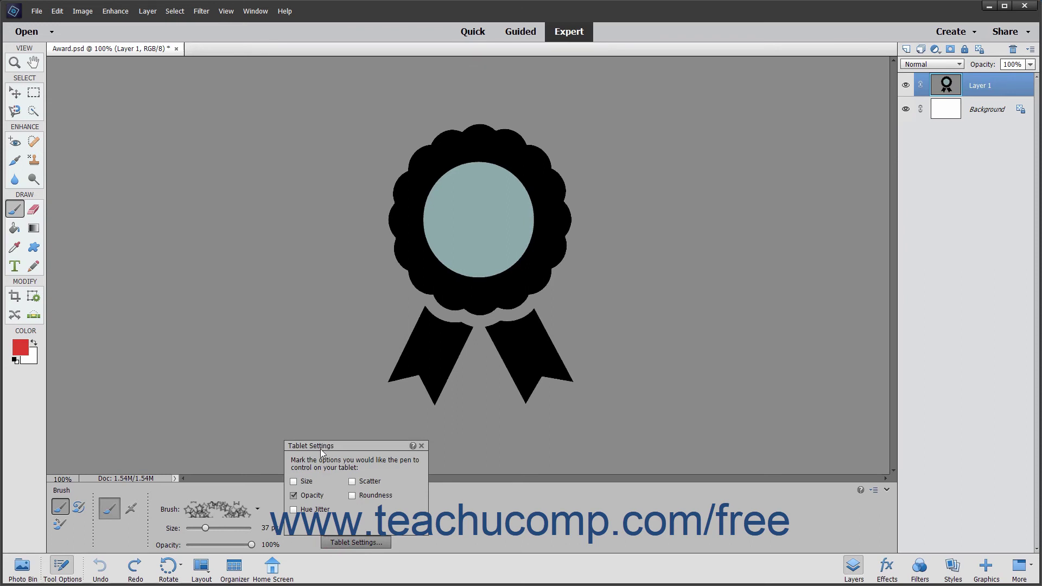
pyautogui.click(294, 496)
pyautogui.click(421, 446)
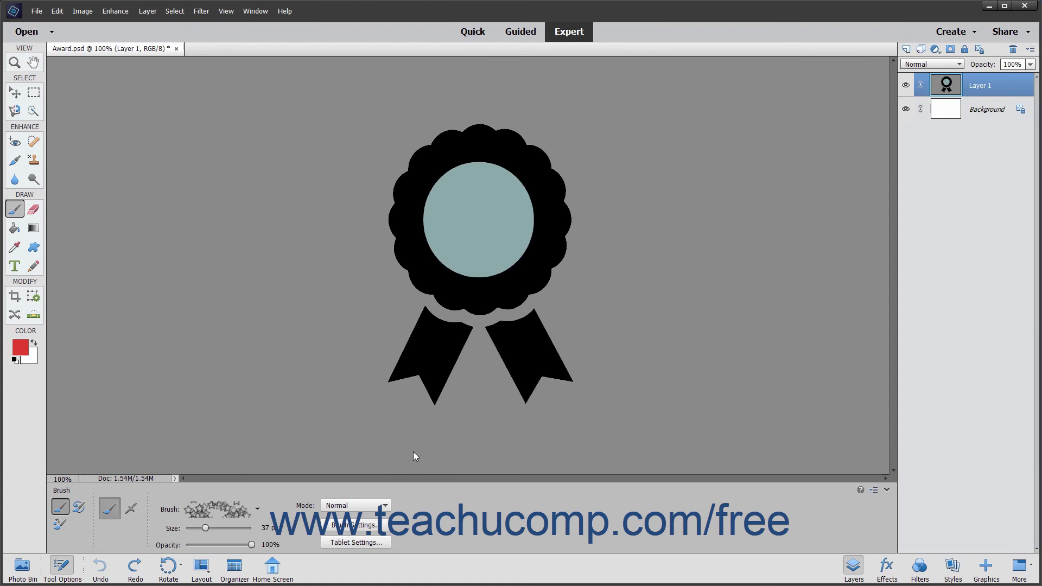
# - Give the star brush 52% hue jitter, 46% scatter and 53% spacing in Brush Settings
pyautogui.click(367, 525)
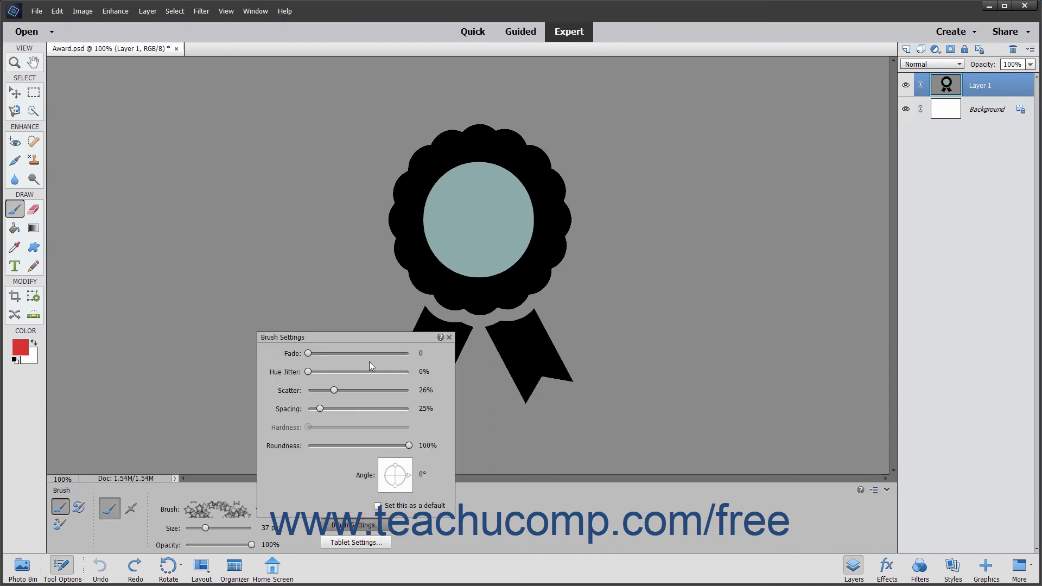
pyautogui.moveTo(308, 372); pyautogui.dragTo(343, 372)
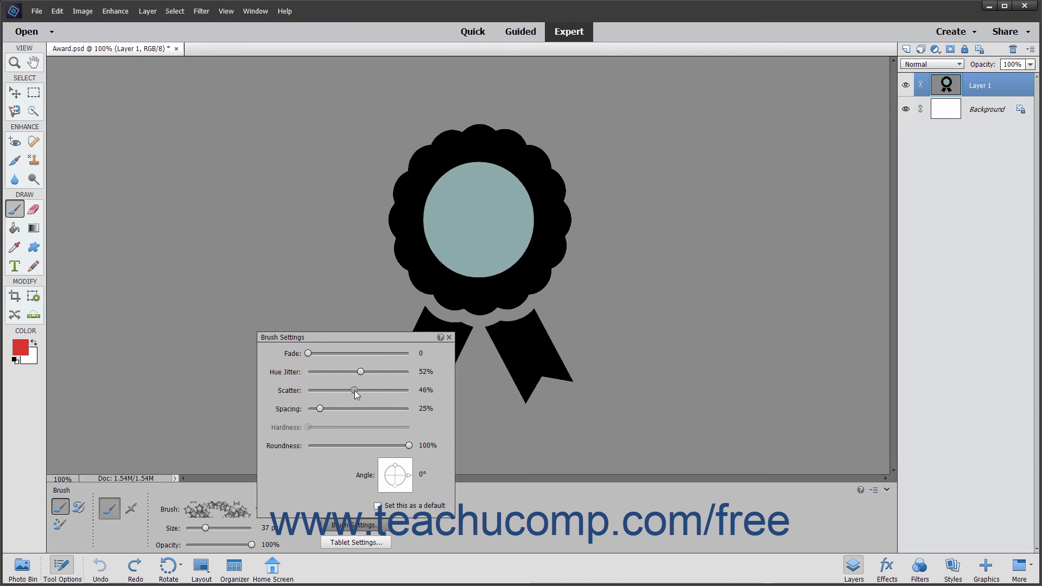
pyautogui.moveTo(320, 409); pyautogui.dragTo(334, 408)
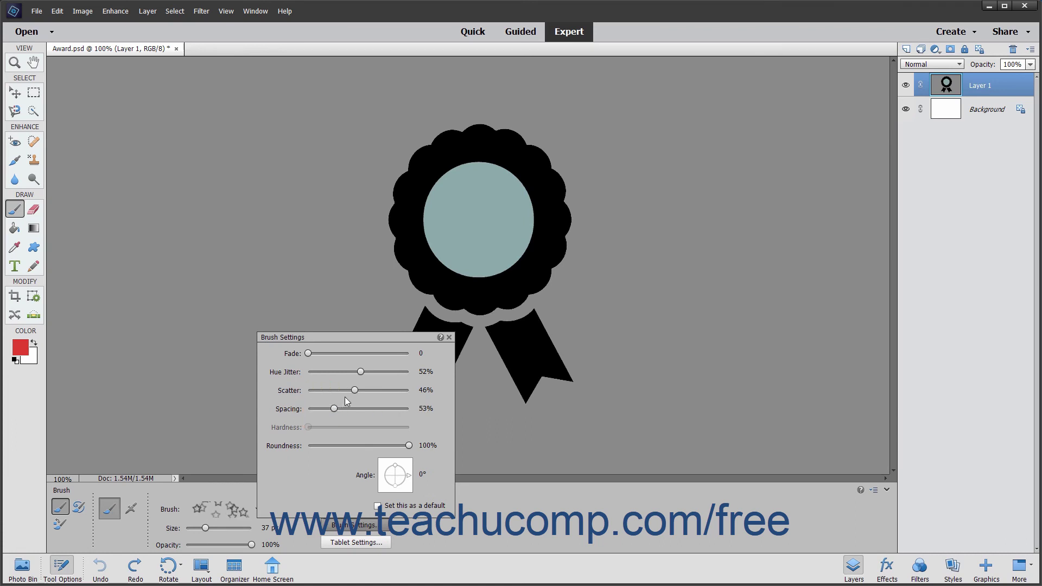
pyautogui.click(449, 337)
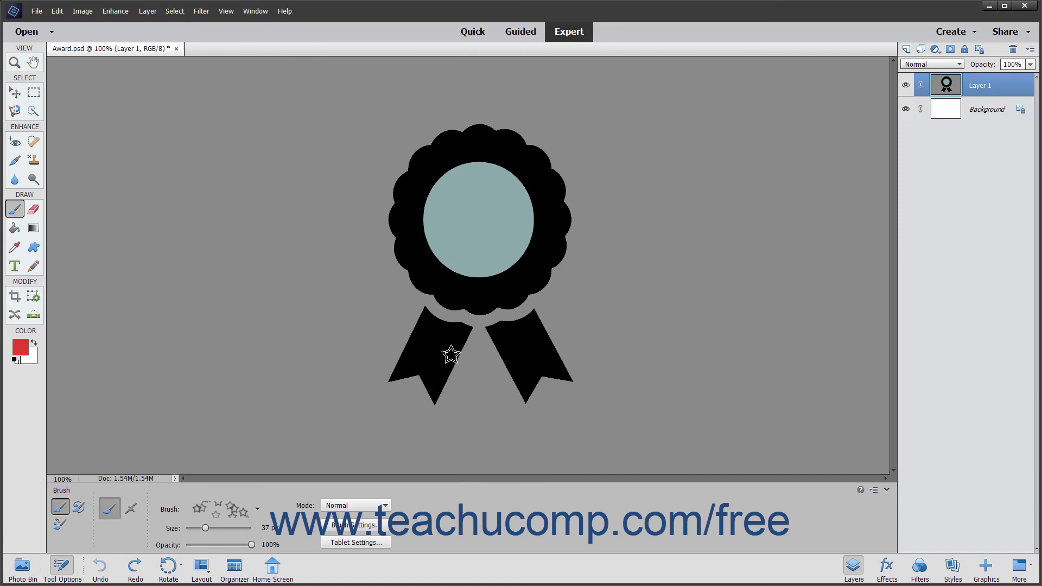